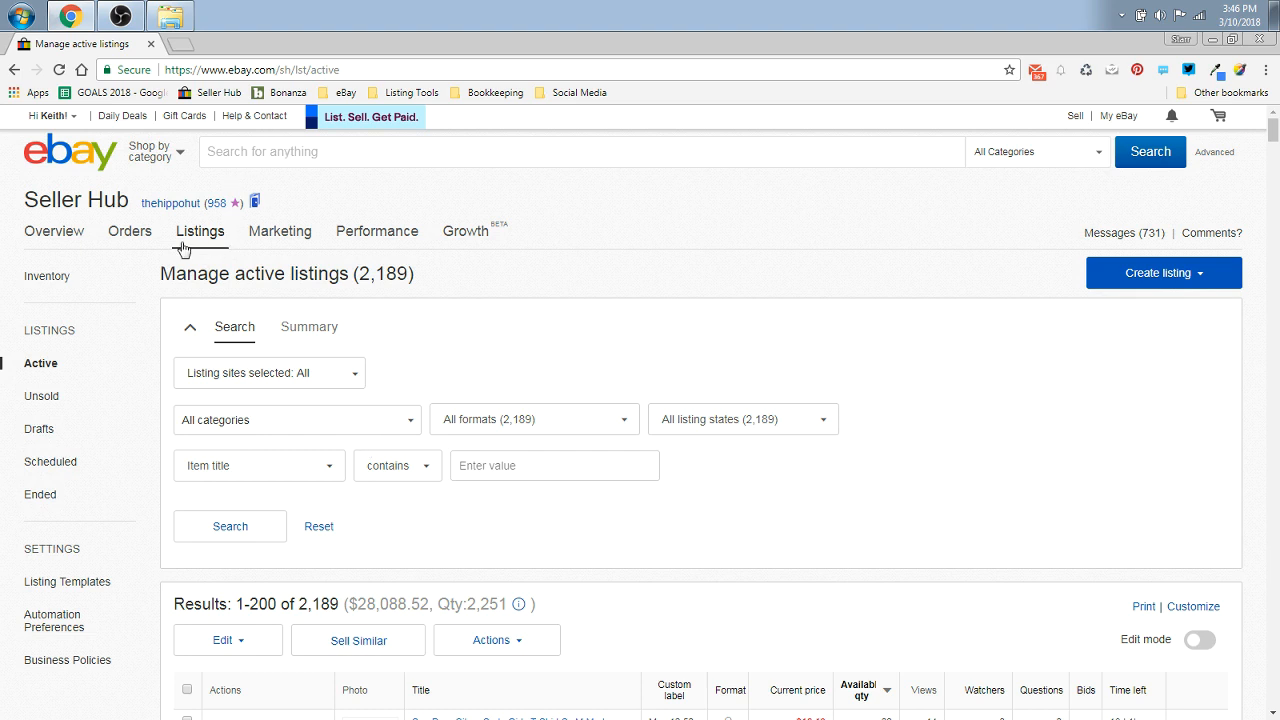
Open the listing templates page from the active listings in Seller Hub
mouse_move(188, 246)
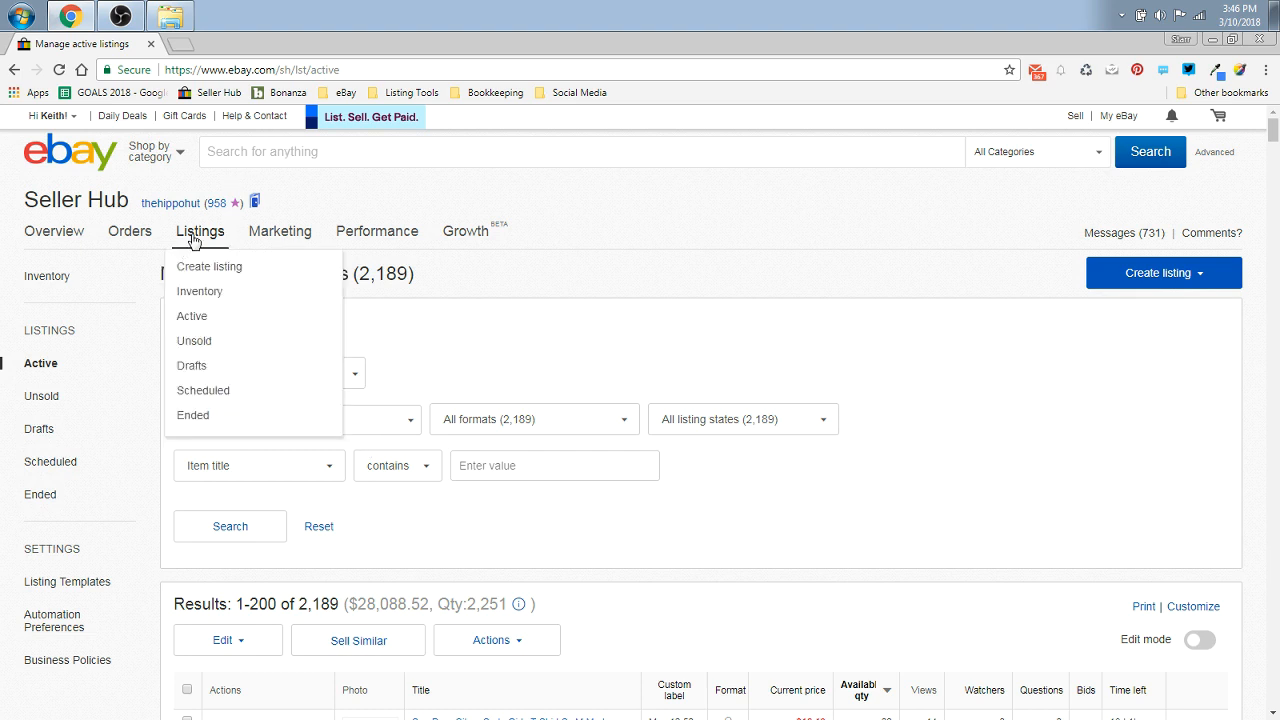
left_click(200, 316)
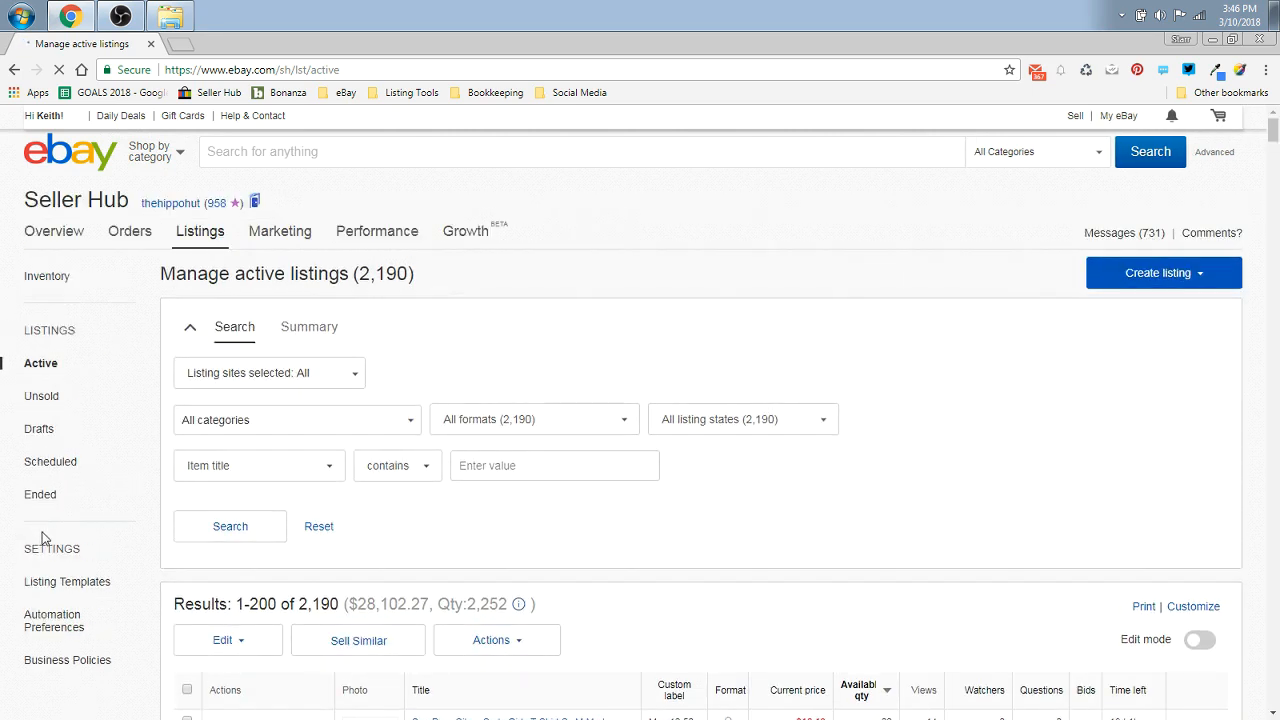
left_click(82, 590)
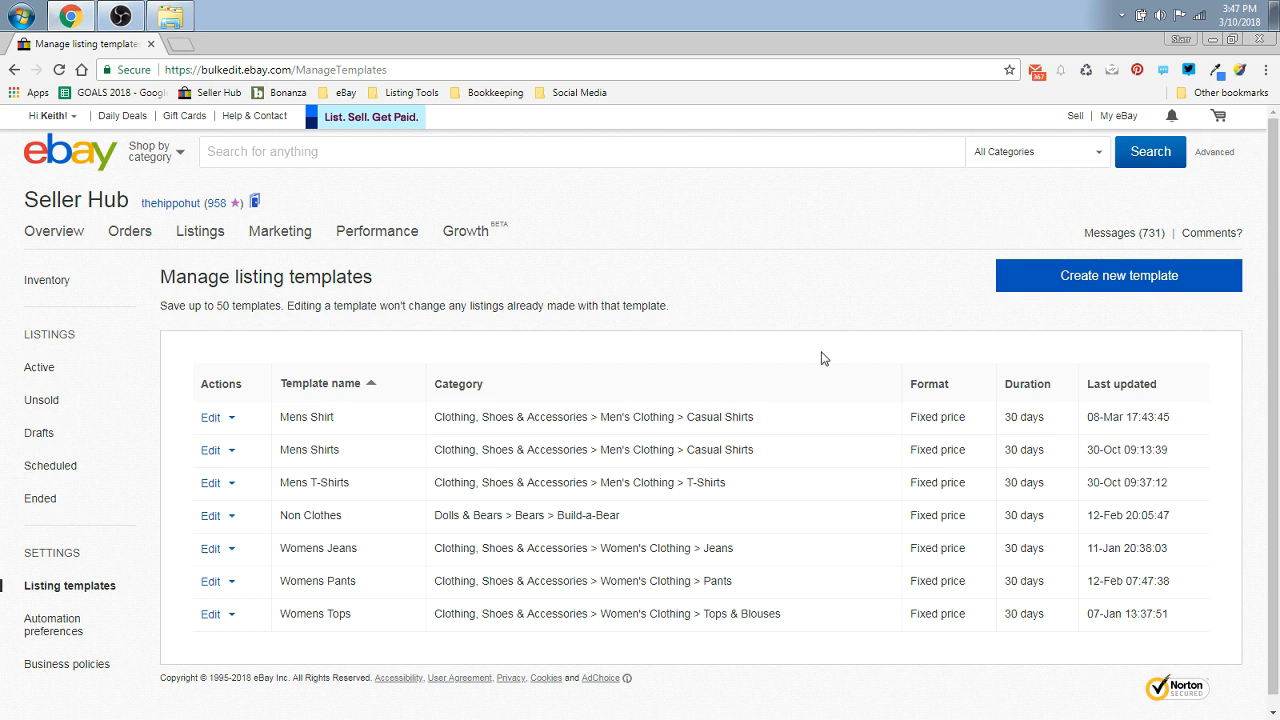
Open the new template form in a separate browser tab and look through its fields from product details to item location
right_click(1046, 277)
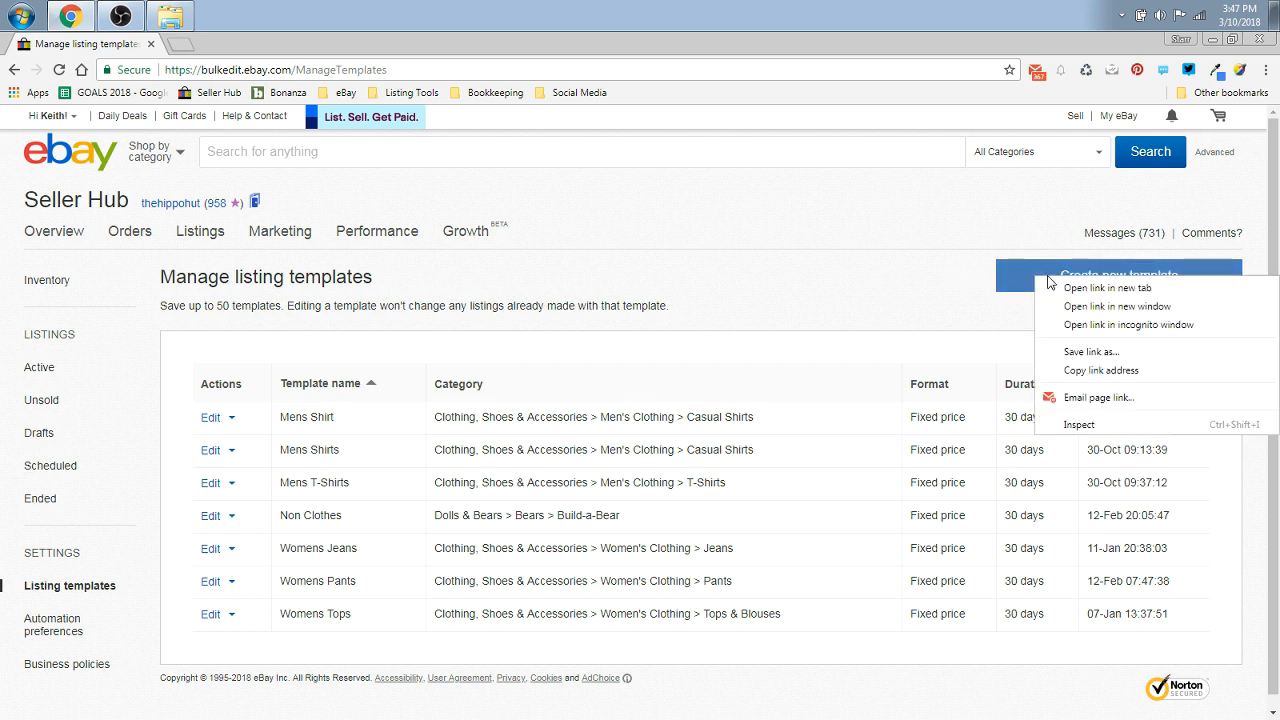
left_click(1068, 286)
left_click(256, 46)
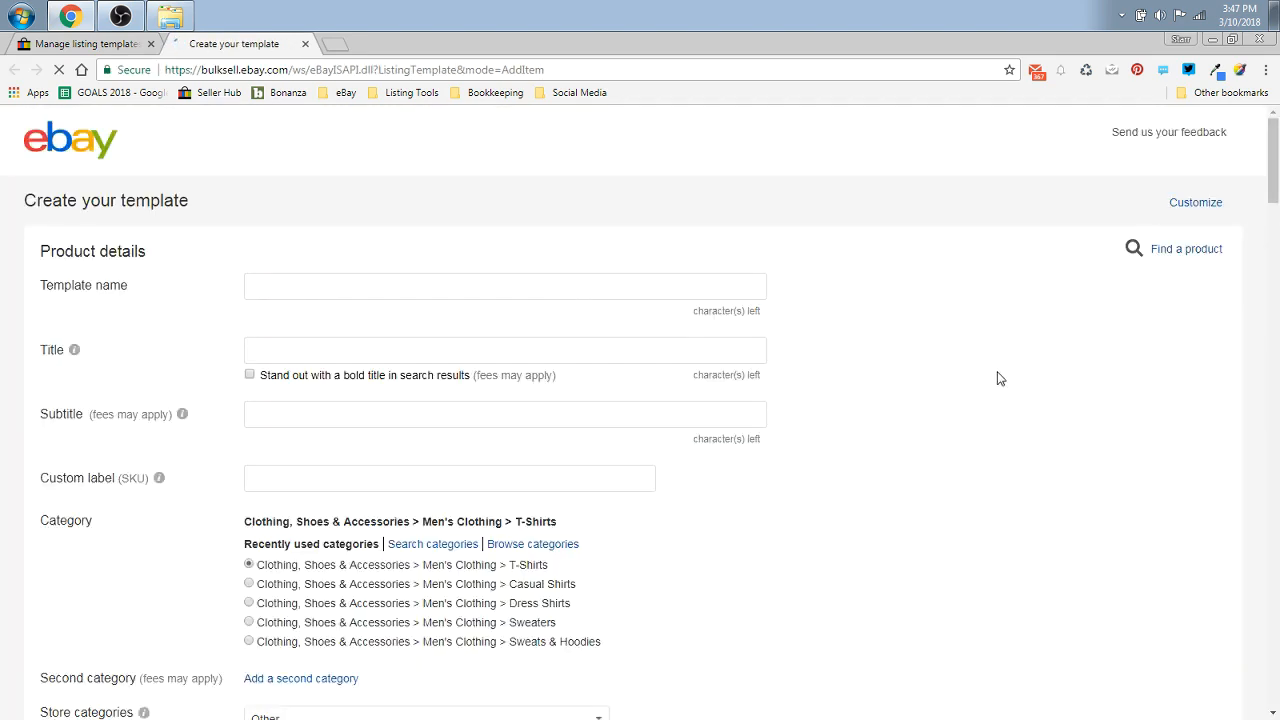
scroll(994, 380, "down", 10)
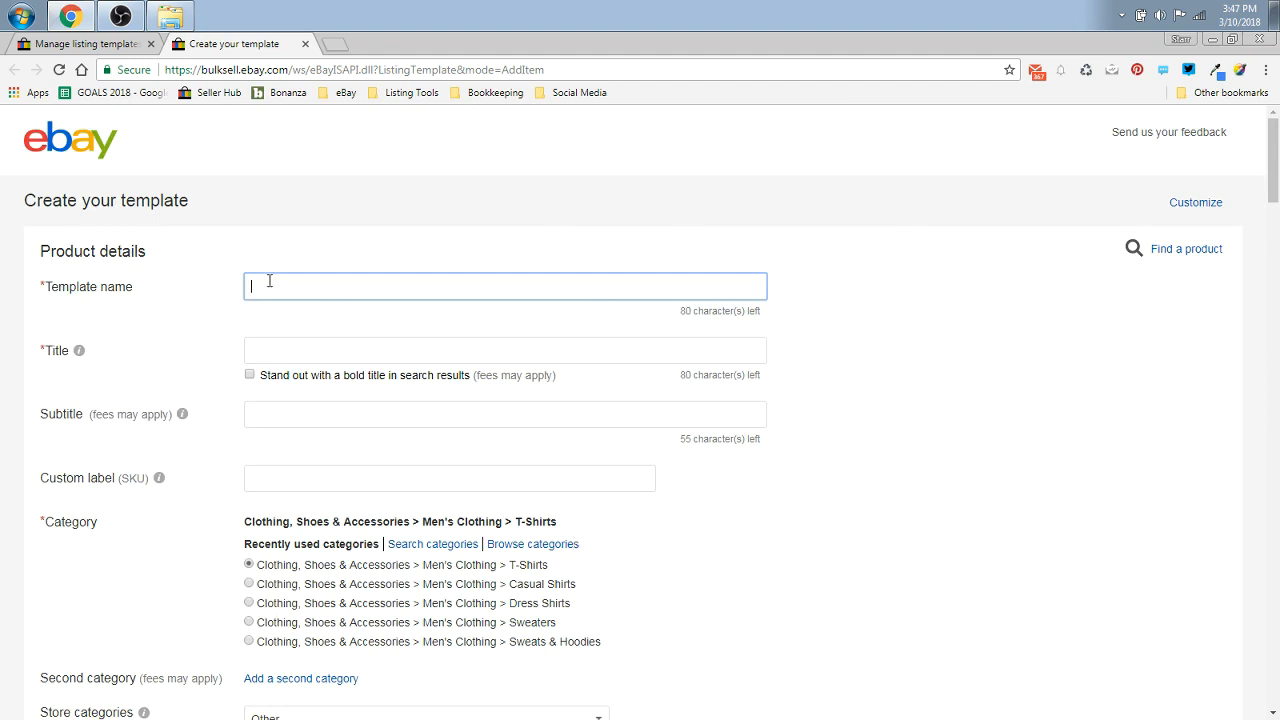
scroll(337, 320, "down", 1)
scroll(337, 320, "down", 7)
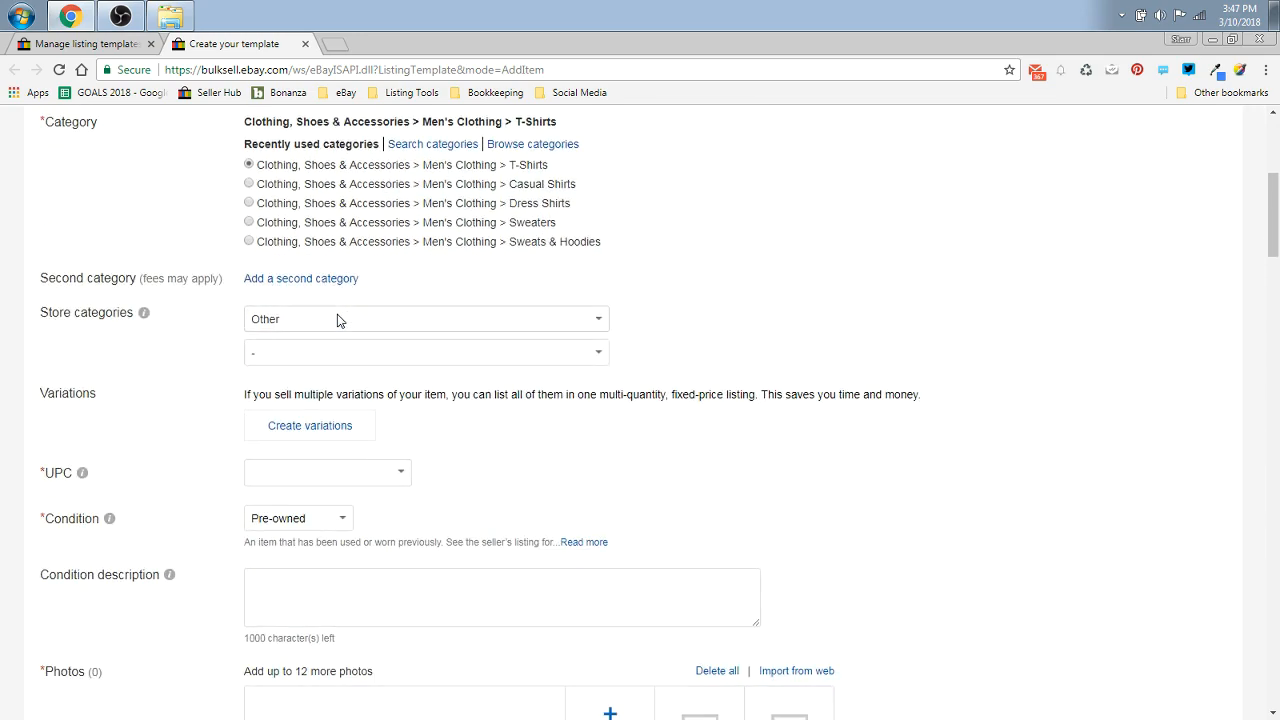
scroll(337, 320, "down", 15)
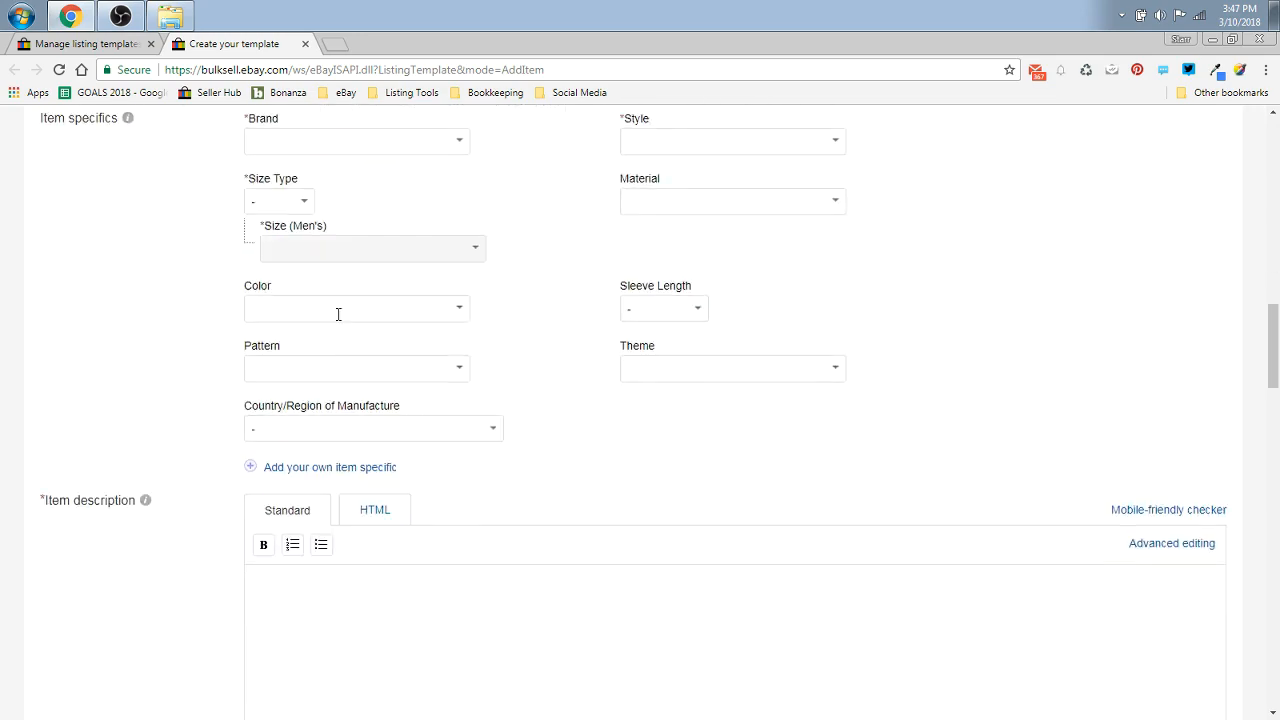
scroll(337, 320, "down", 15)
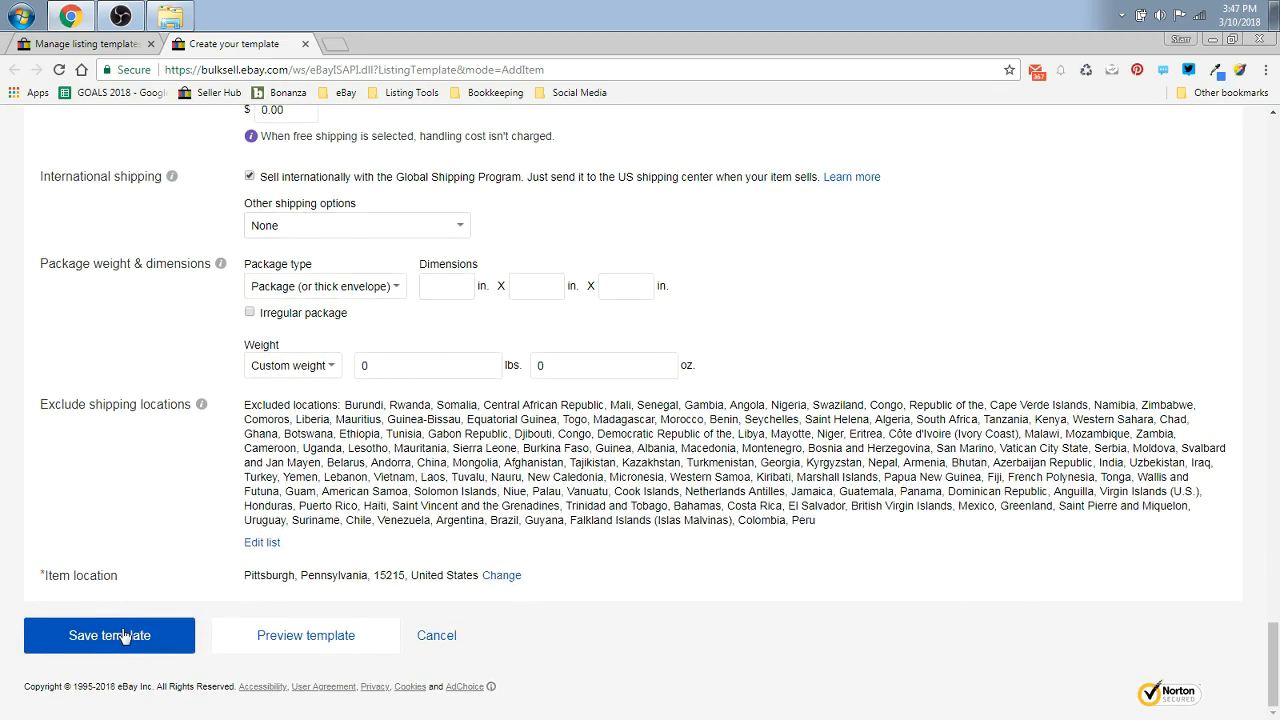
Create a listing from the Womens Jeans template and title it "Miss Me Womens Jeans Sz 14 Boot Cut Low Rise"
left_click(48, 46)
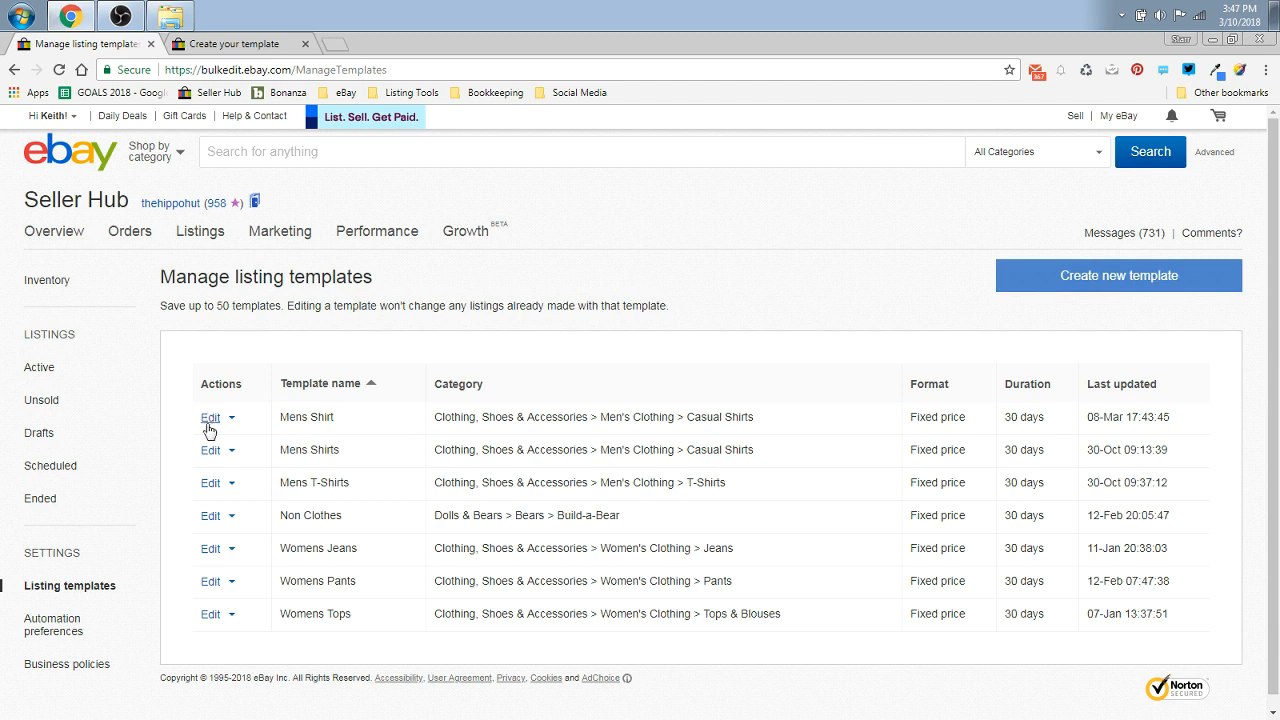
left_click(232, 552)
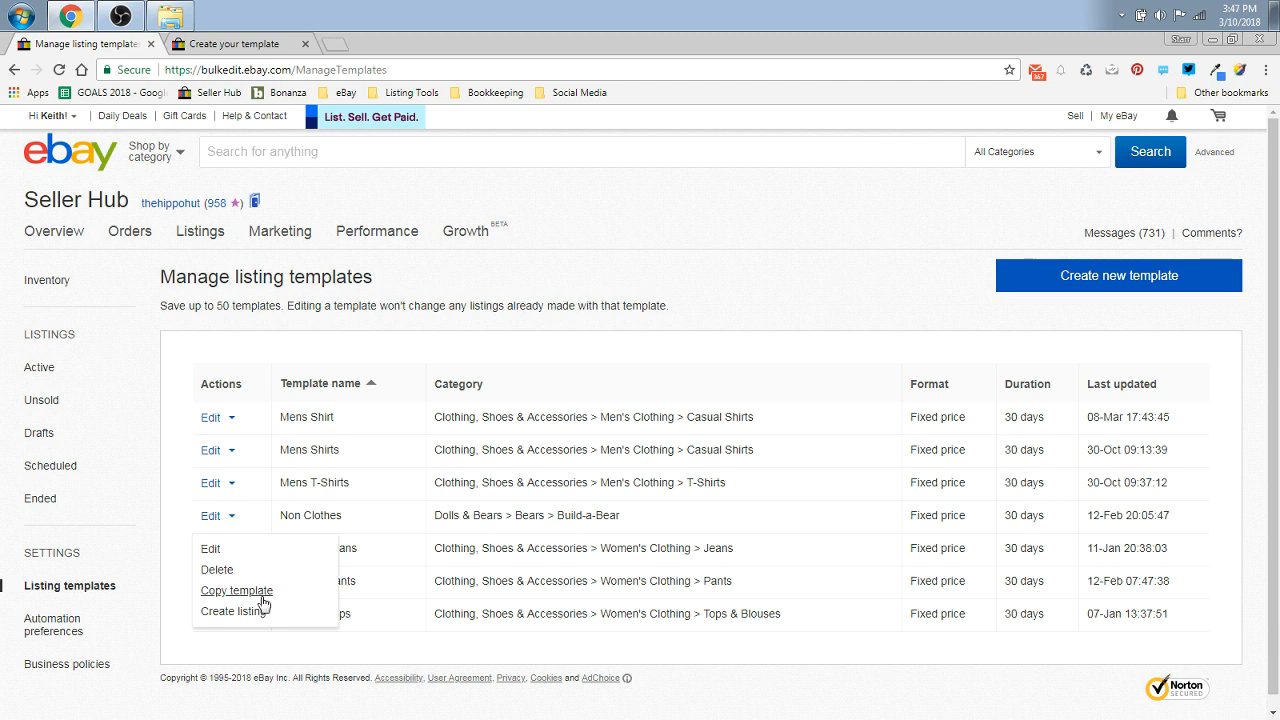
left_click(224, 612)
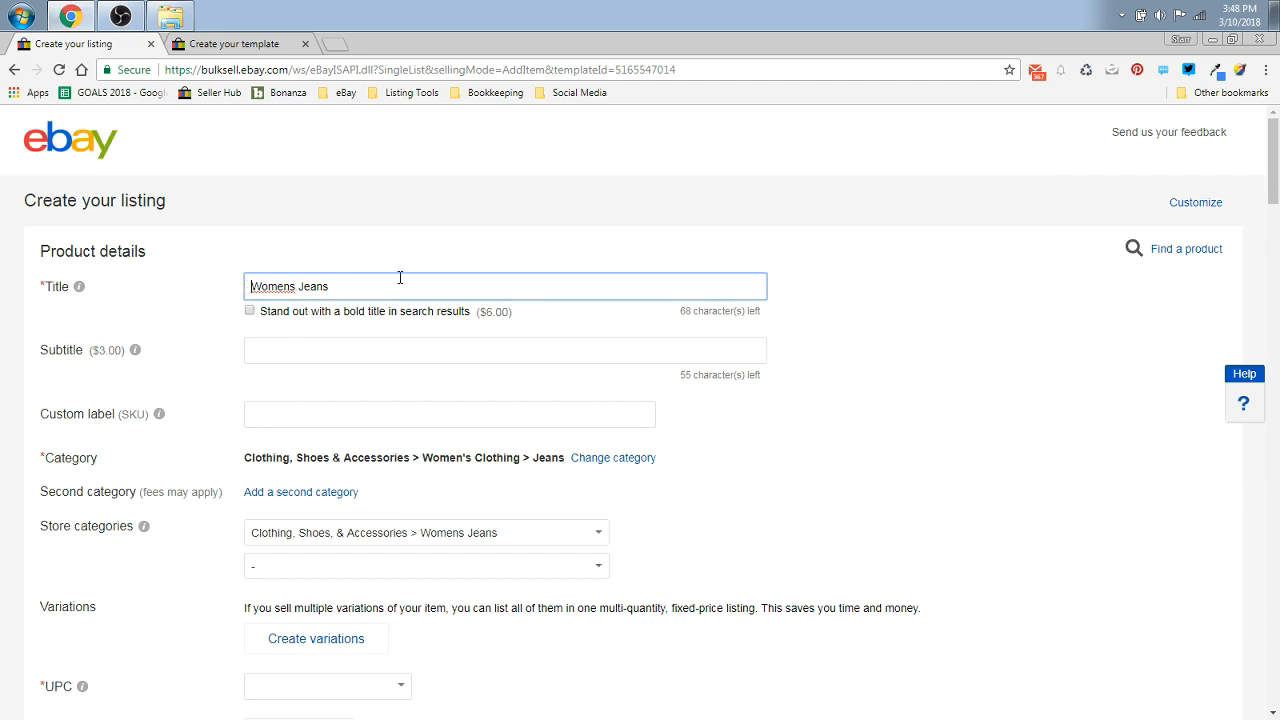
type("Miss Me Womens Jeans ")
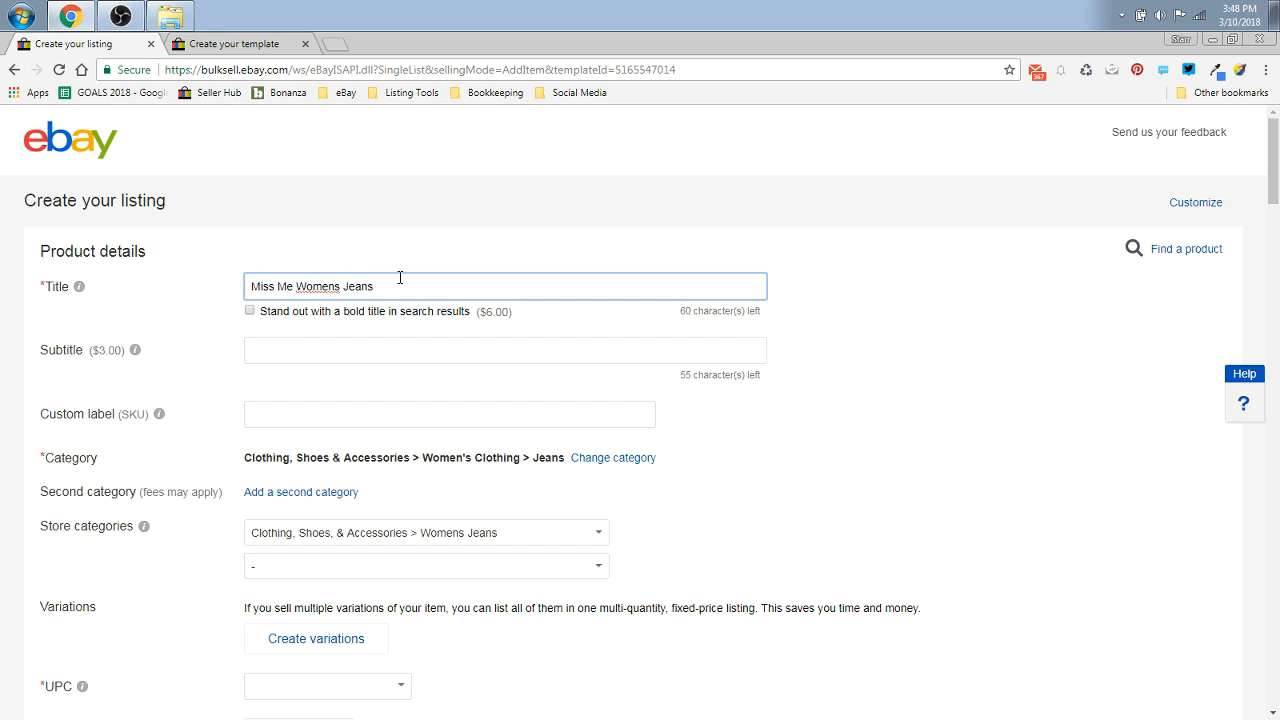
type("Sz 14 Boot Cut Low Rise")
Check the listing's prefilled category, store category, condition description and the available condition options
scroll(400, 278, "down", 1)
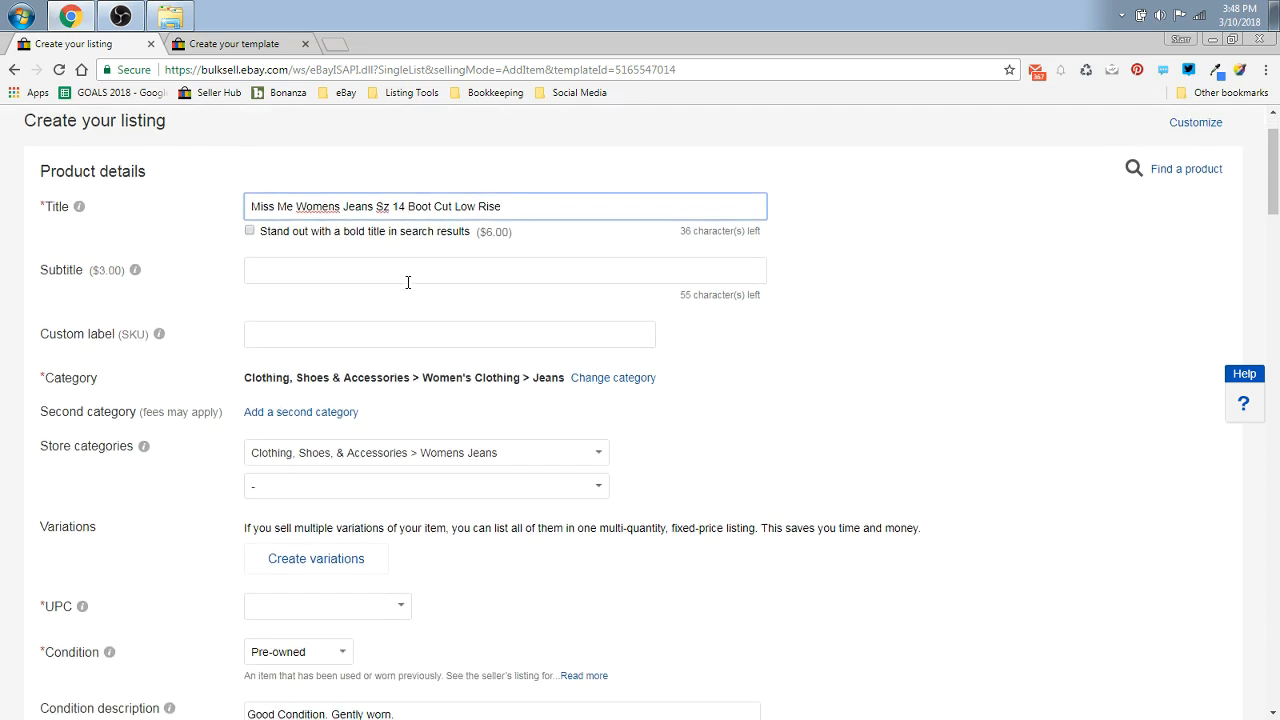
scroll(408, 282, "down", 2)
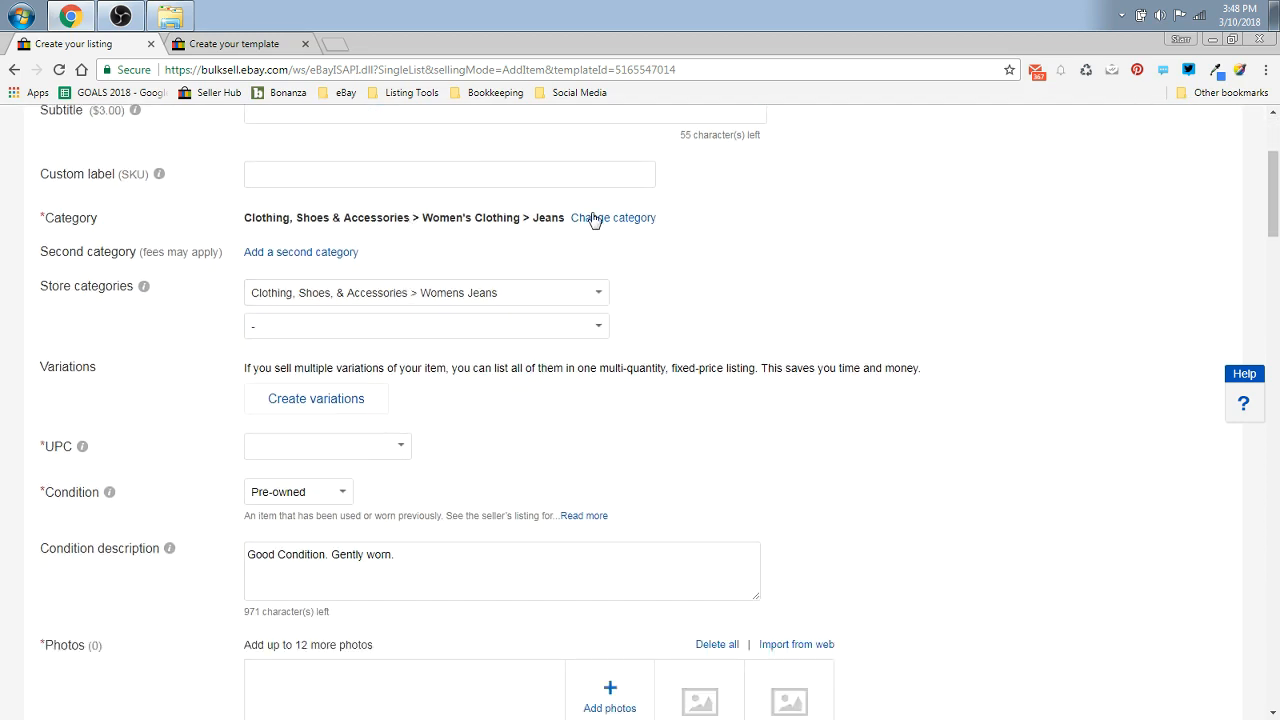
scroll(494, 300, "down", 4)
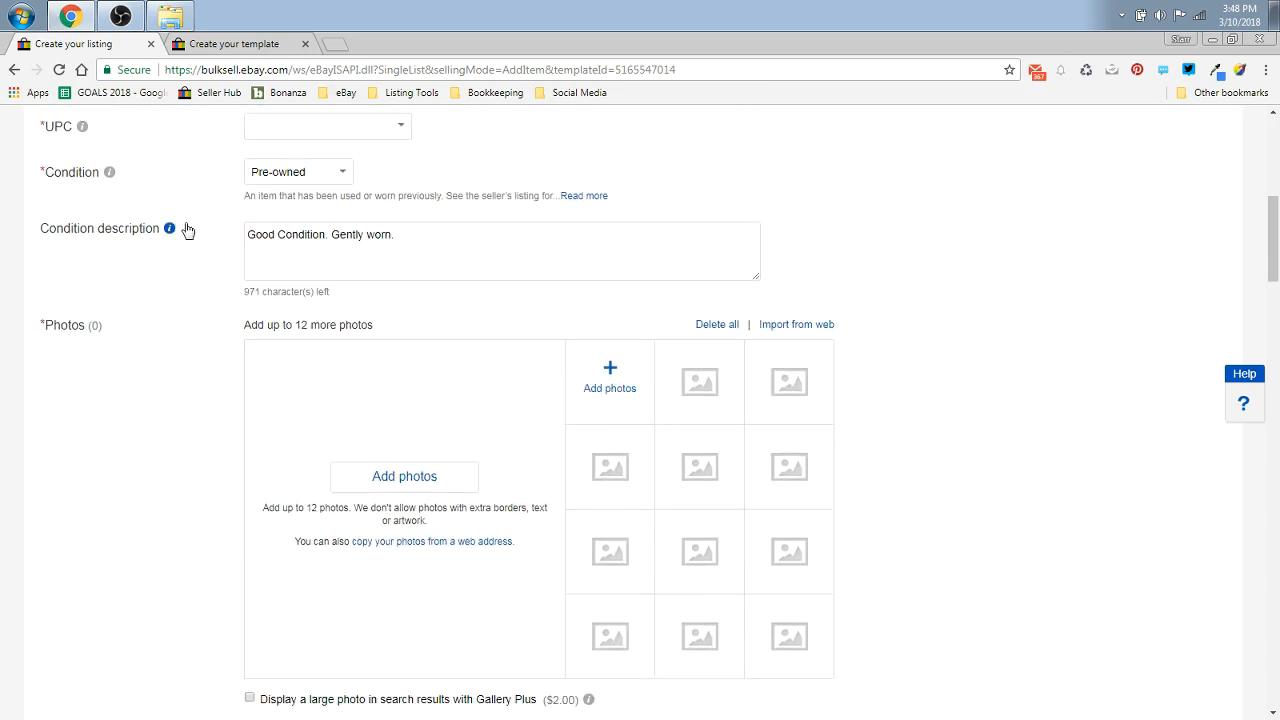
left_click(326, 176)
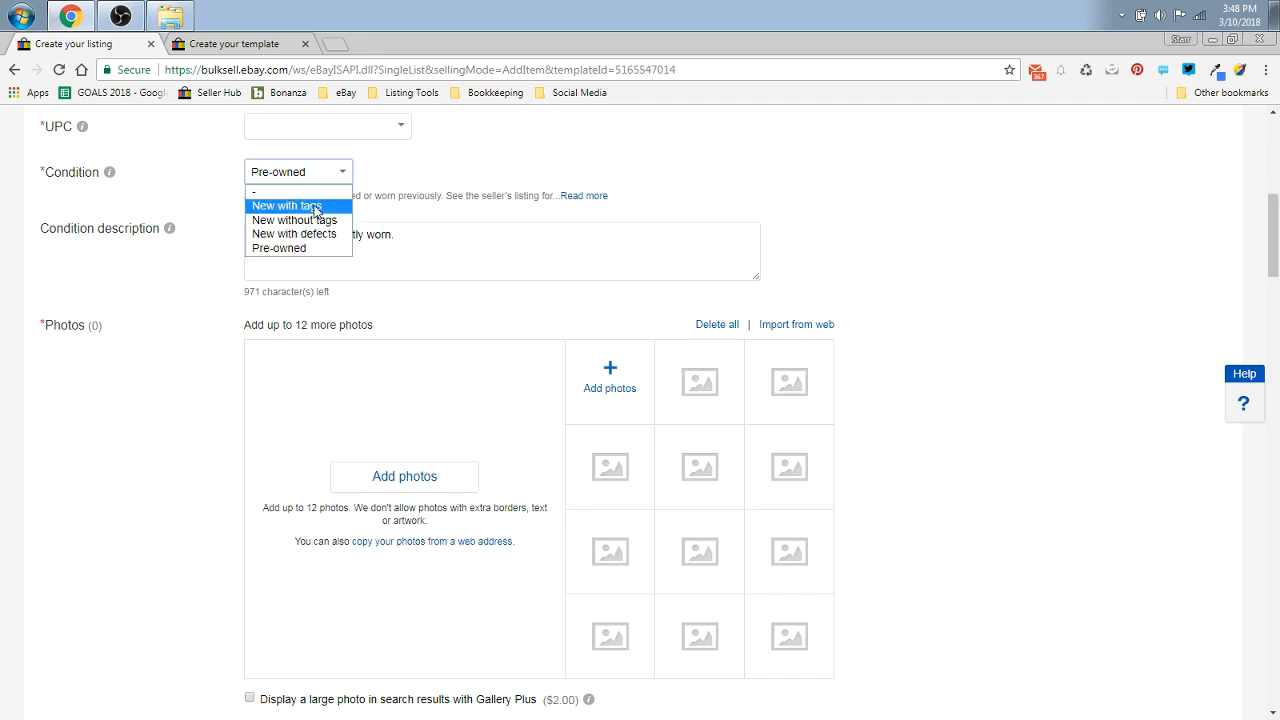
left_click(152, 340)
Apply the recommended item specifics: brand Miss Me, style Boot Cut and rise Low
scroll(152, 340, "down", 2)
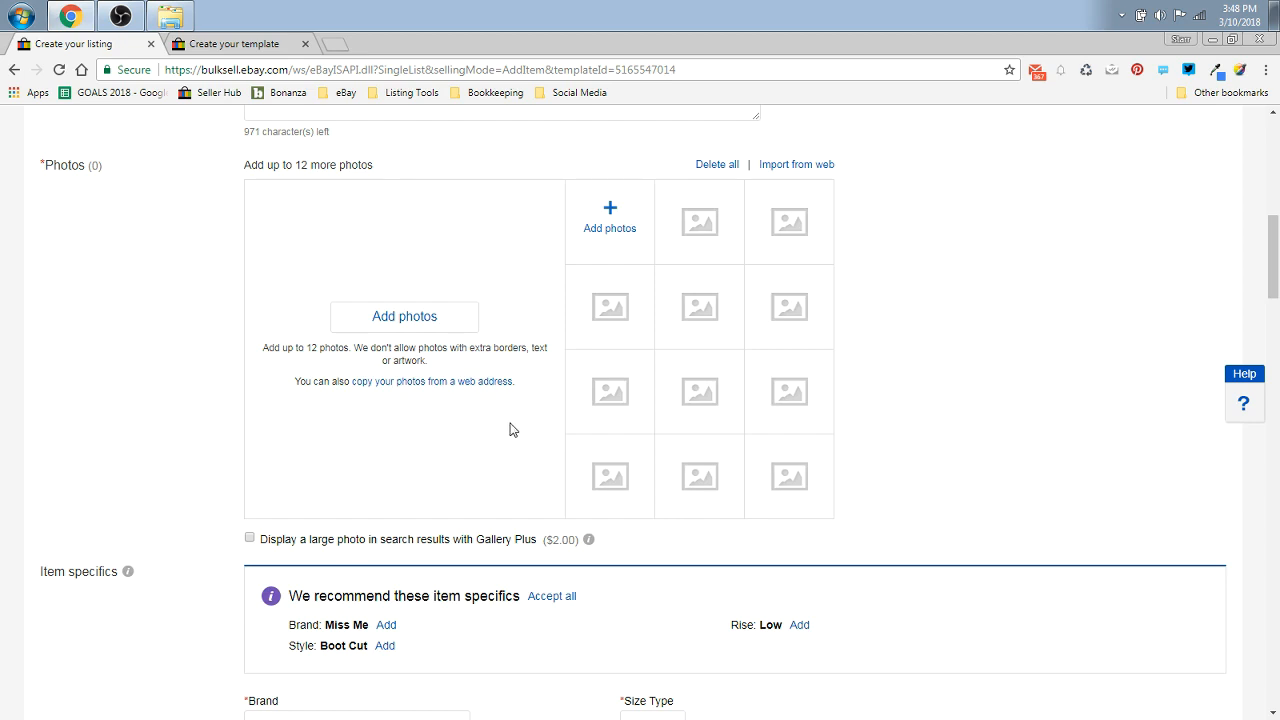
scroll(510, 430, "down", 4)
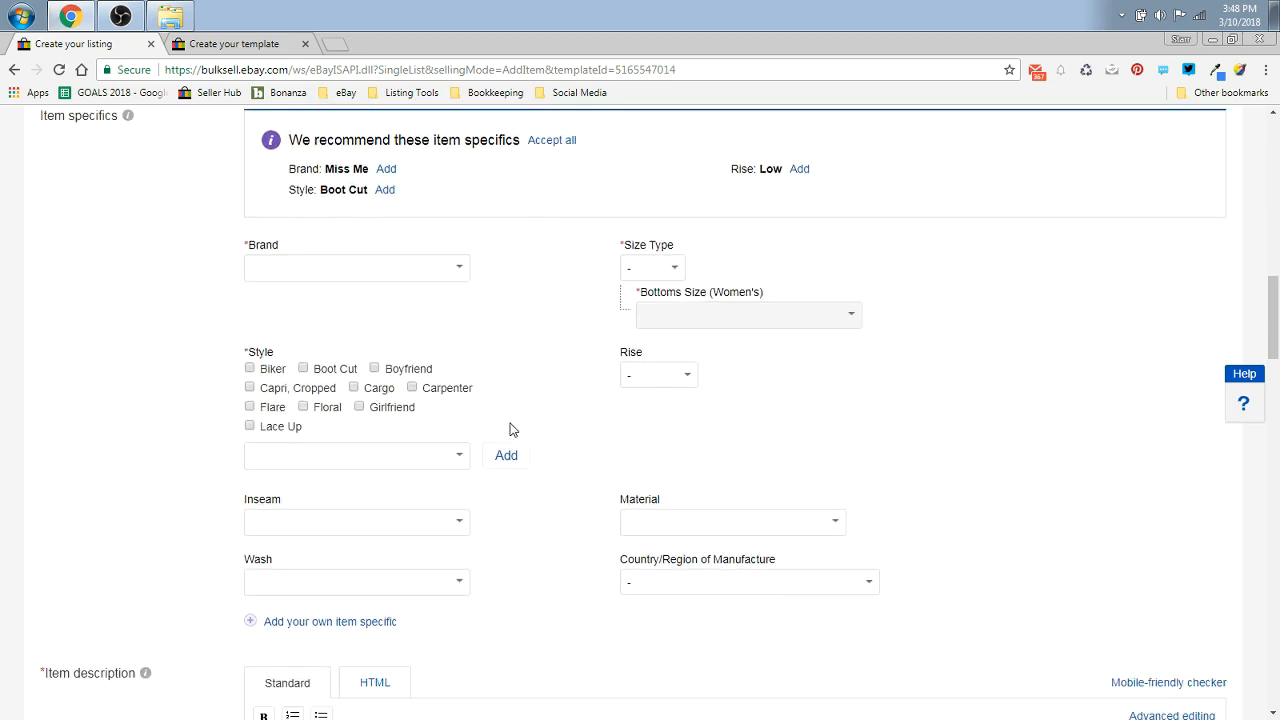
mouse_move(1270, 360)
left_mouse_down()
mouse_move(1273, 198)
mouse_move(1272, 356)
left_mouse_up()
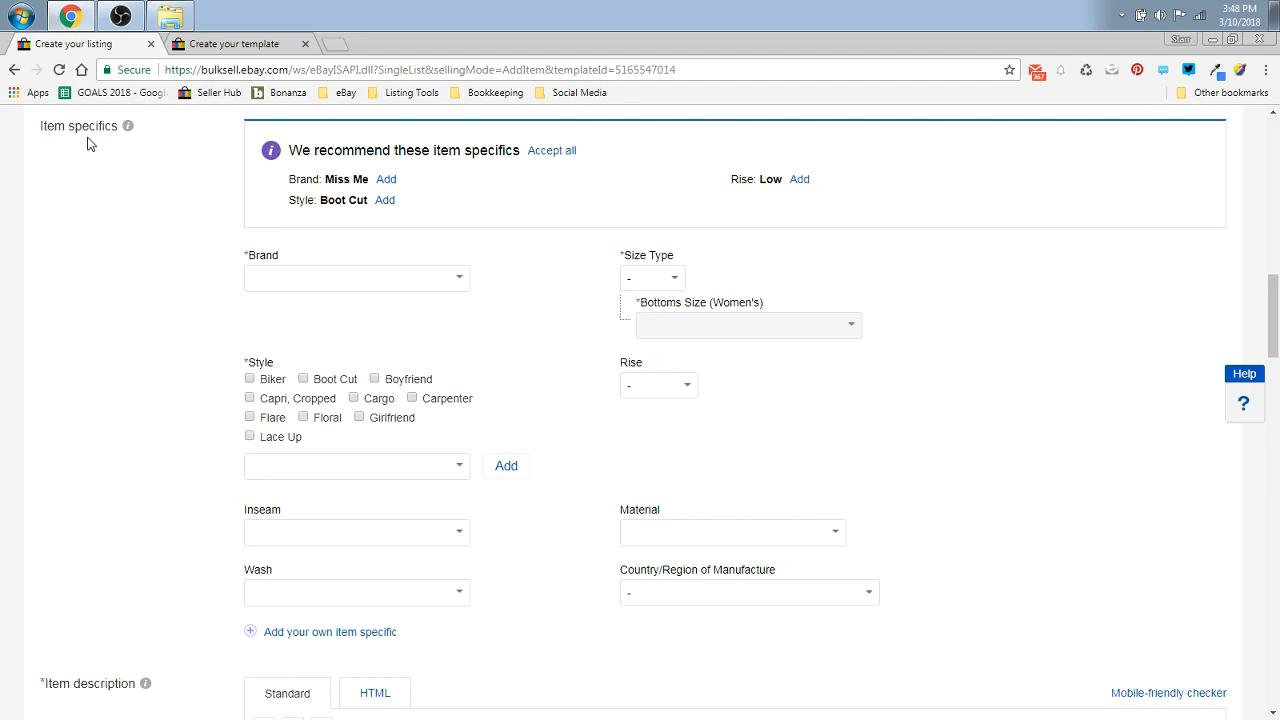
left_click(386, 180)
left_click(358, 181)
left_click(386, 182)
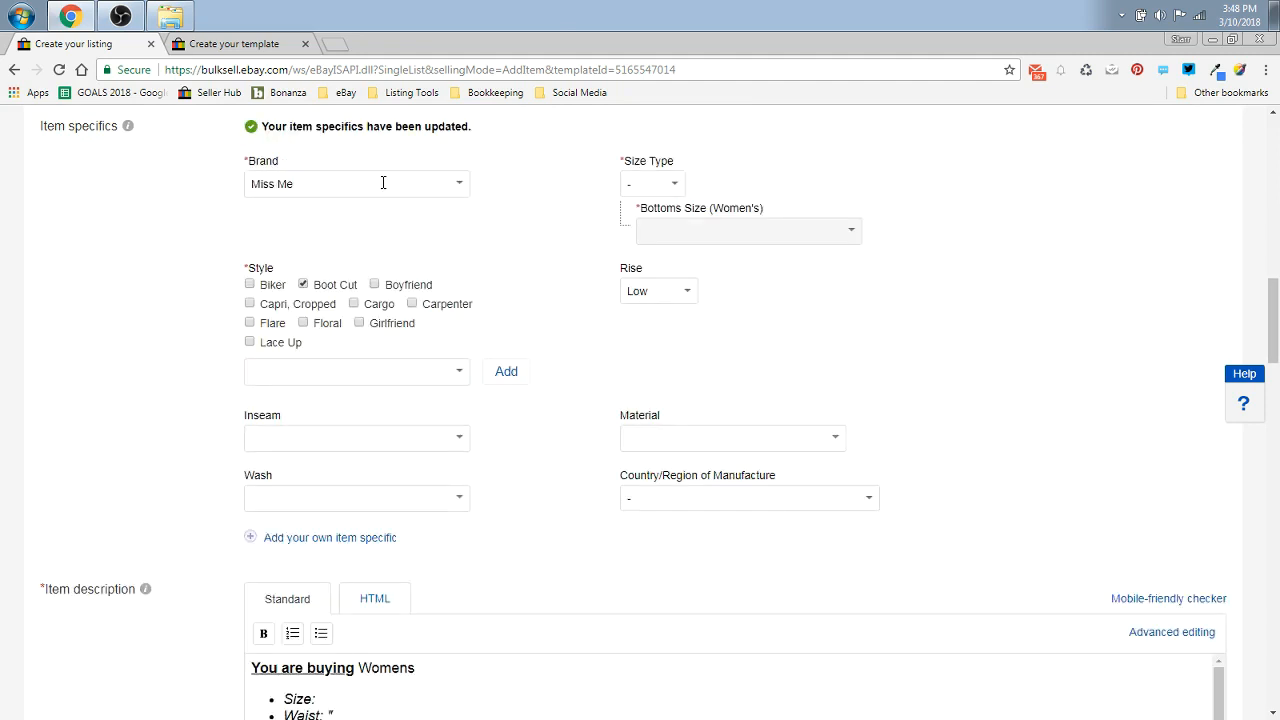
Set the size type to Regular and the women's bottoms size to 14 in the item specifics
left_click(651, 183)
left_click(650, 213)
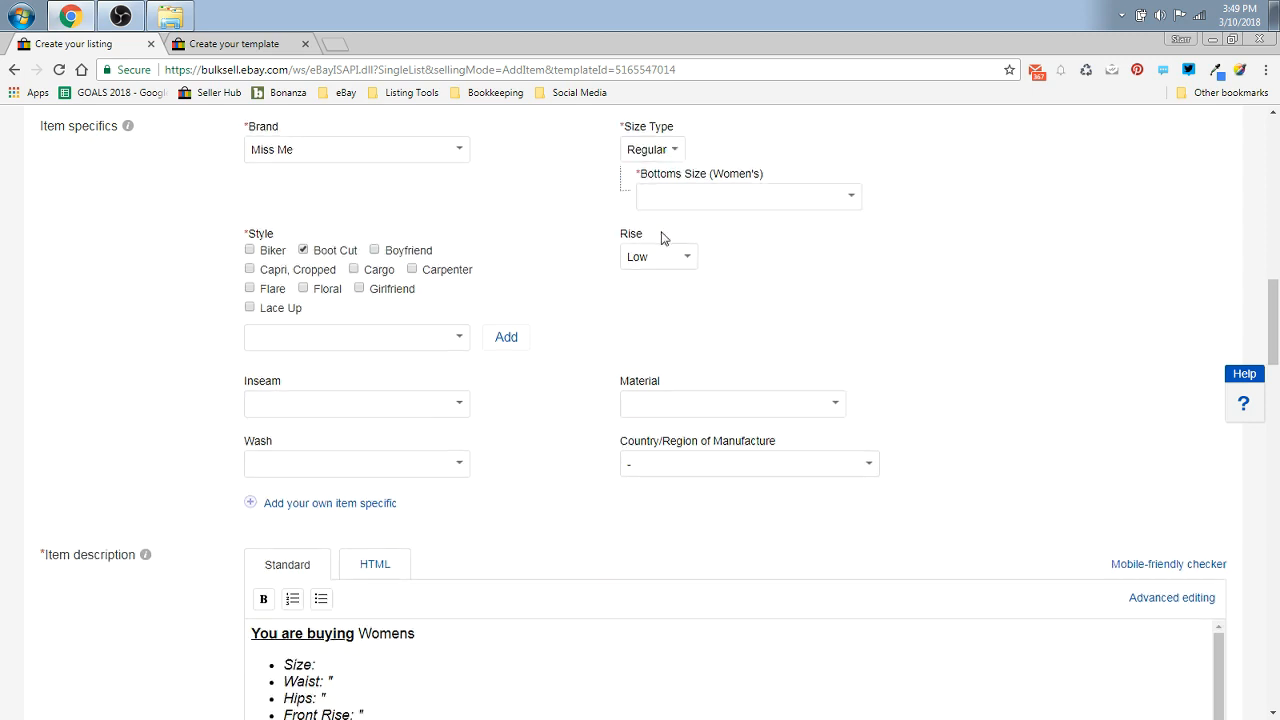
left_click(657, 191)
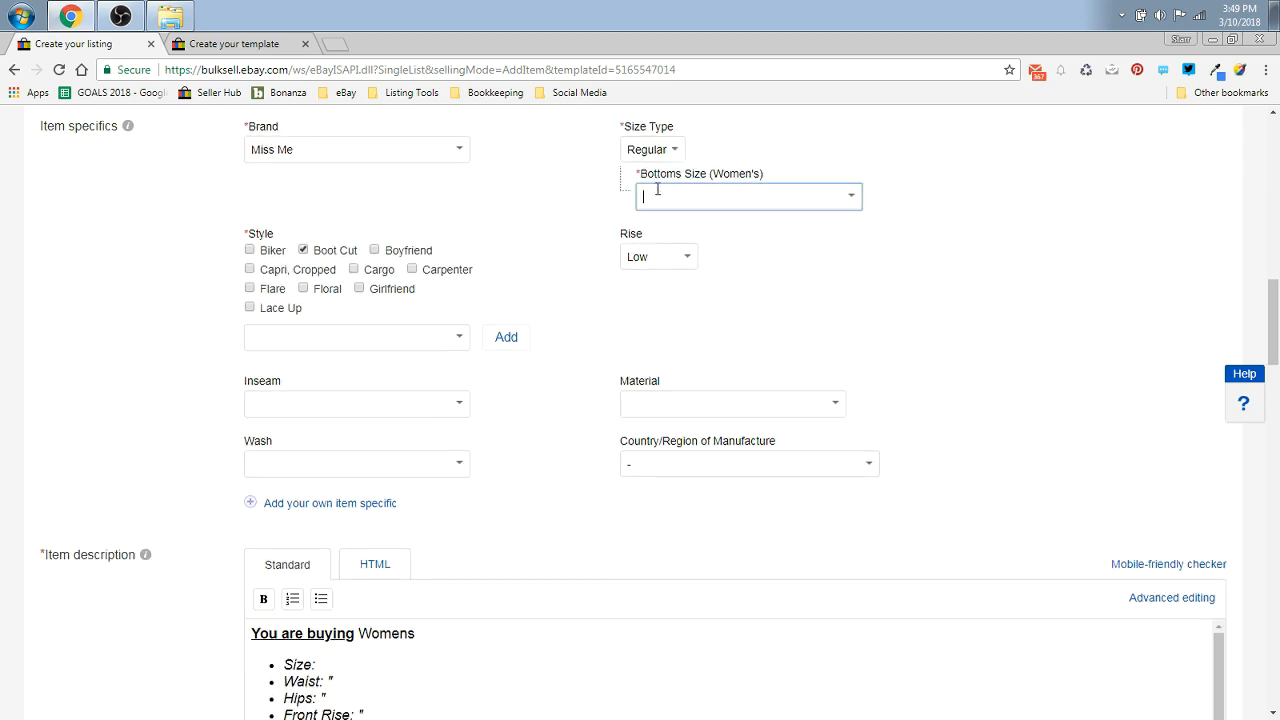
type("14")
left_click(172, 417)
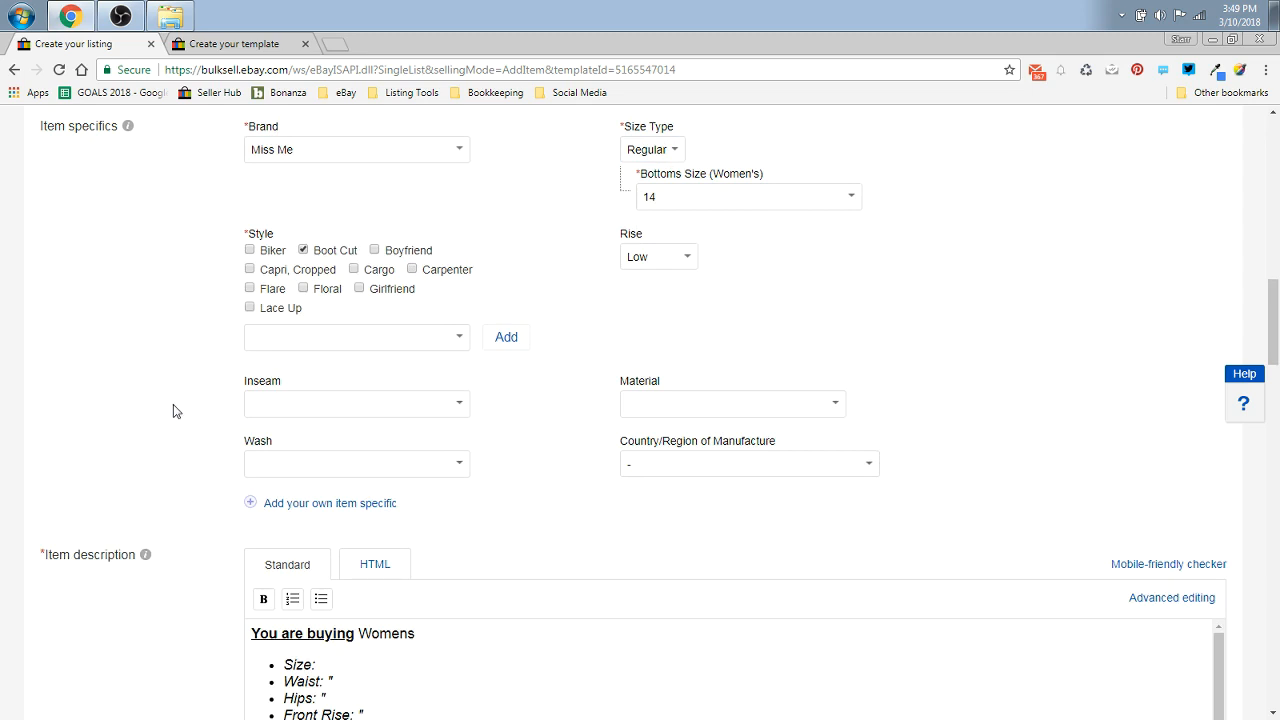
Review the listing from the title down to the item description, including its measurement placeholders, condition, location and shipping text
scroll(173, 410, "up", 15)
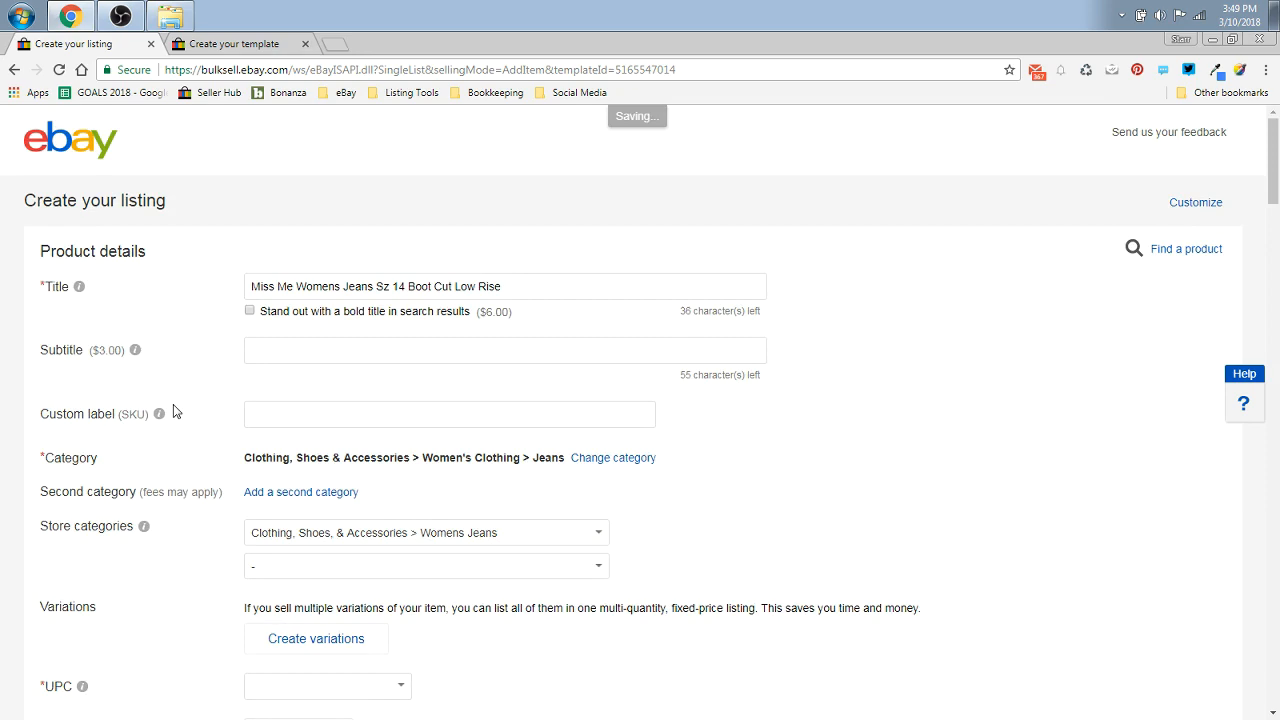
scroll(173, 404, "down", 6)
scroll(173, 411, "down", 6)
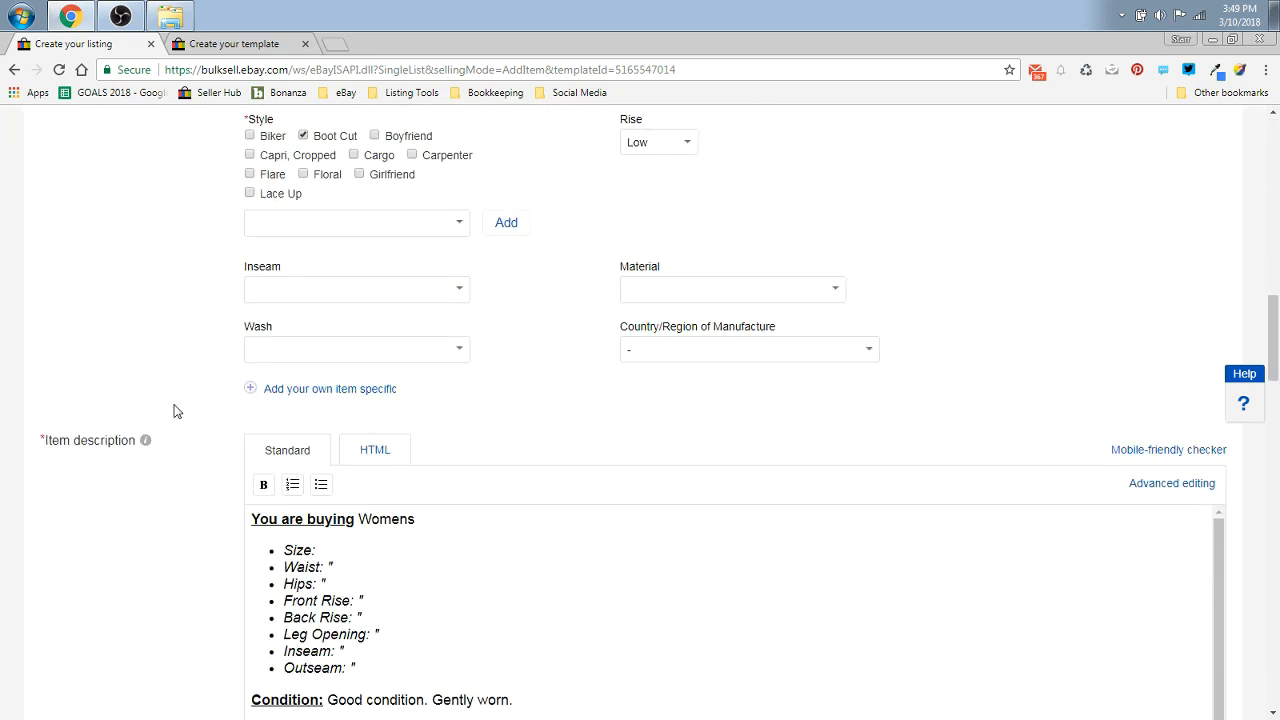
scroll(173, 411, "down", 2)
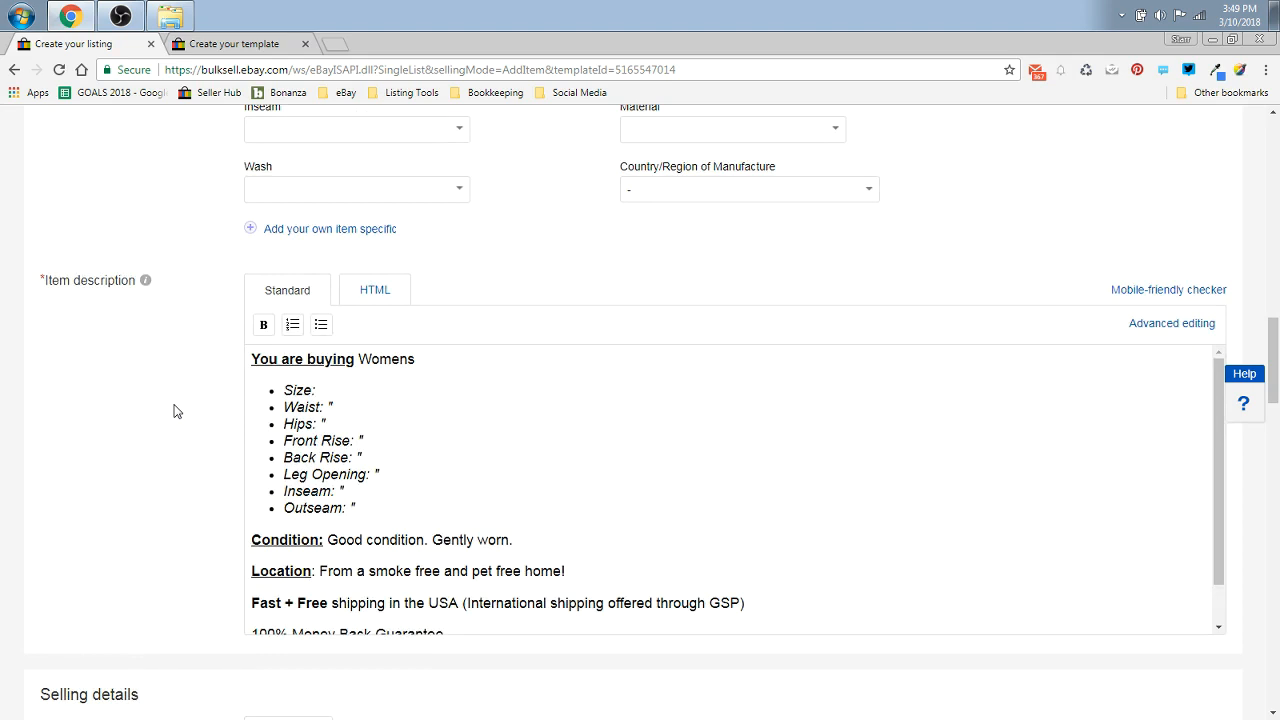
scroll(173, 411, "down", 1)
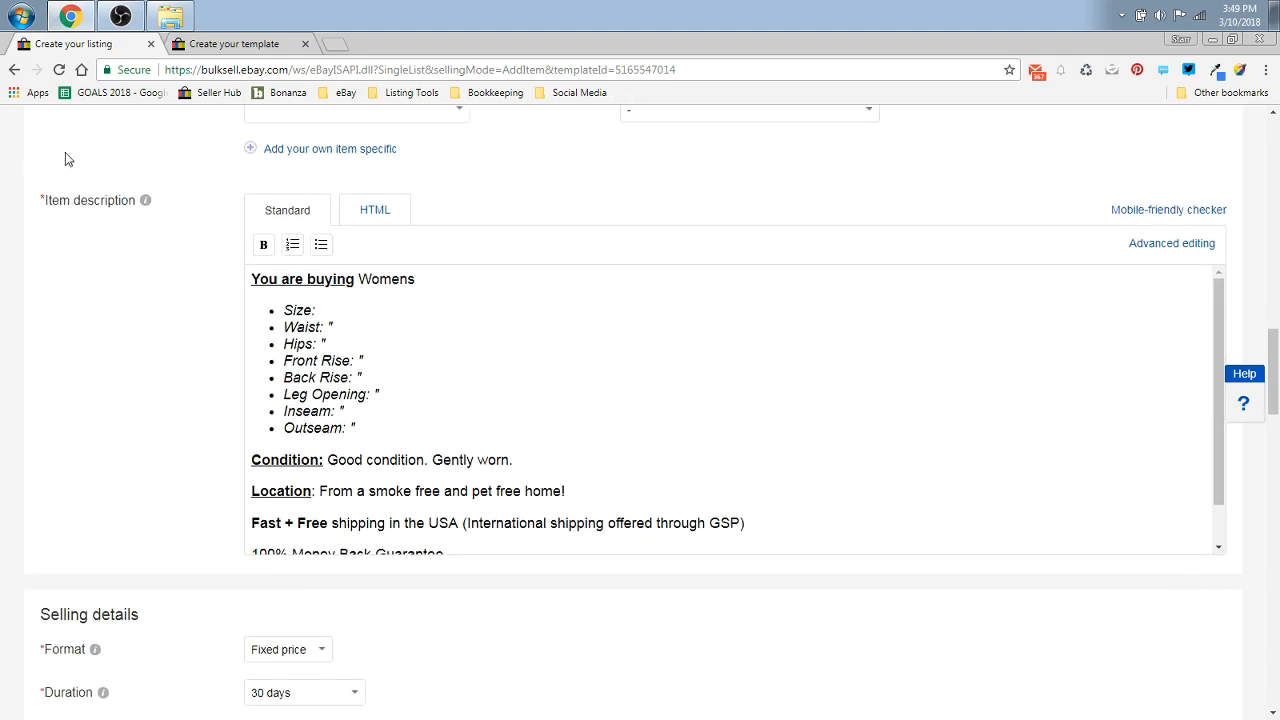
scroll(442, 326, "down", 1)
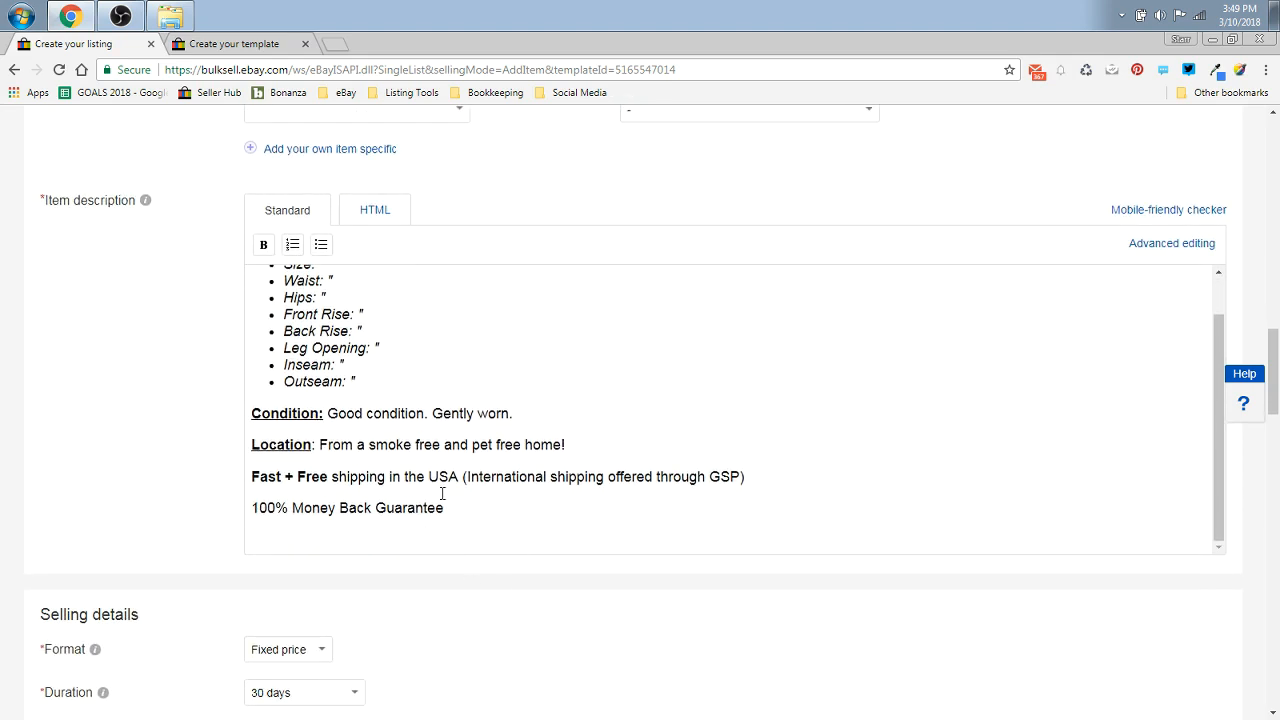
scroll(440, 495, "up", 1)
scroll(438, 487, "up", 2)
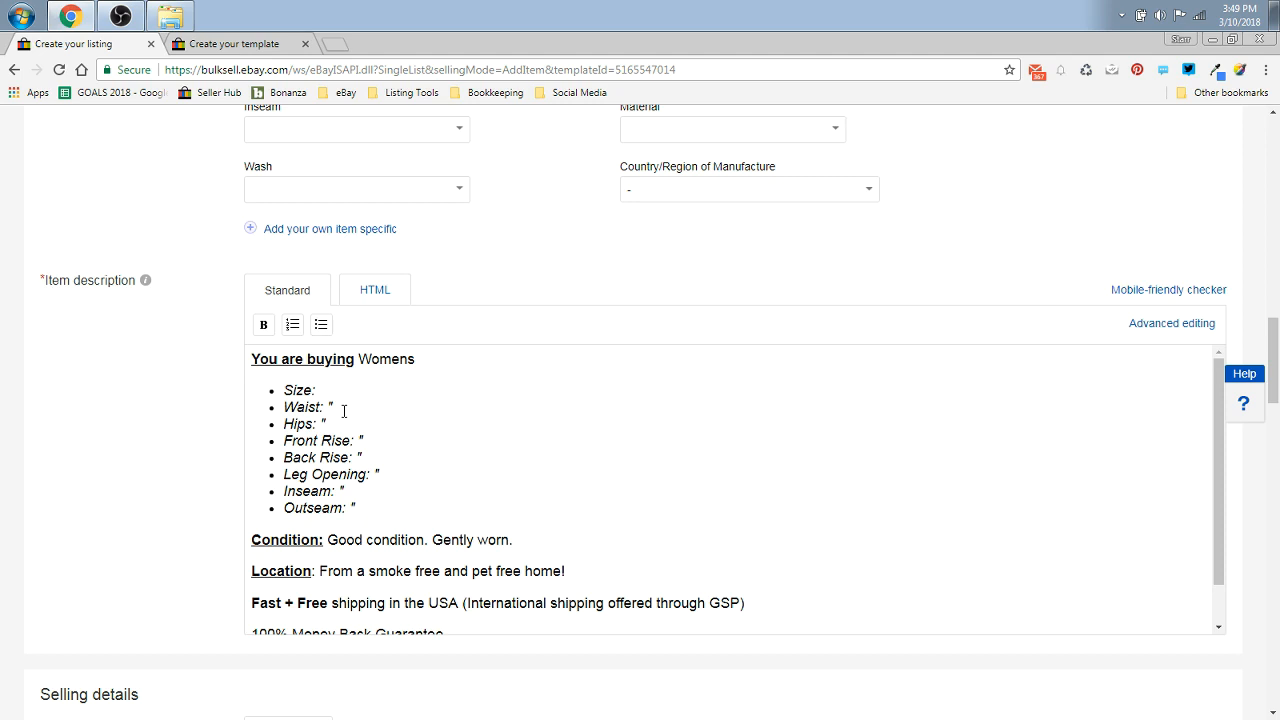
Review the prefilled selling details, payment and return options, shipping services, package weight and excluded locations
scroll(343, 411, "down", 5)
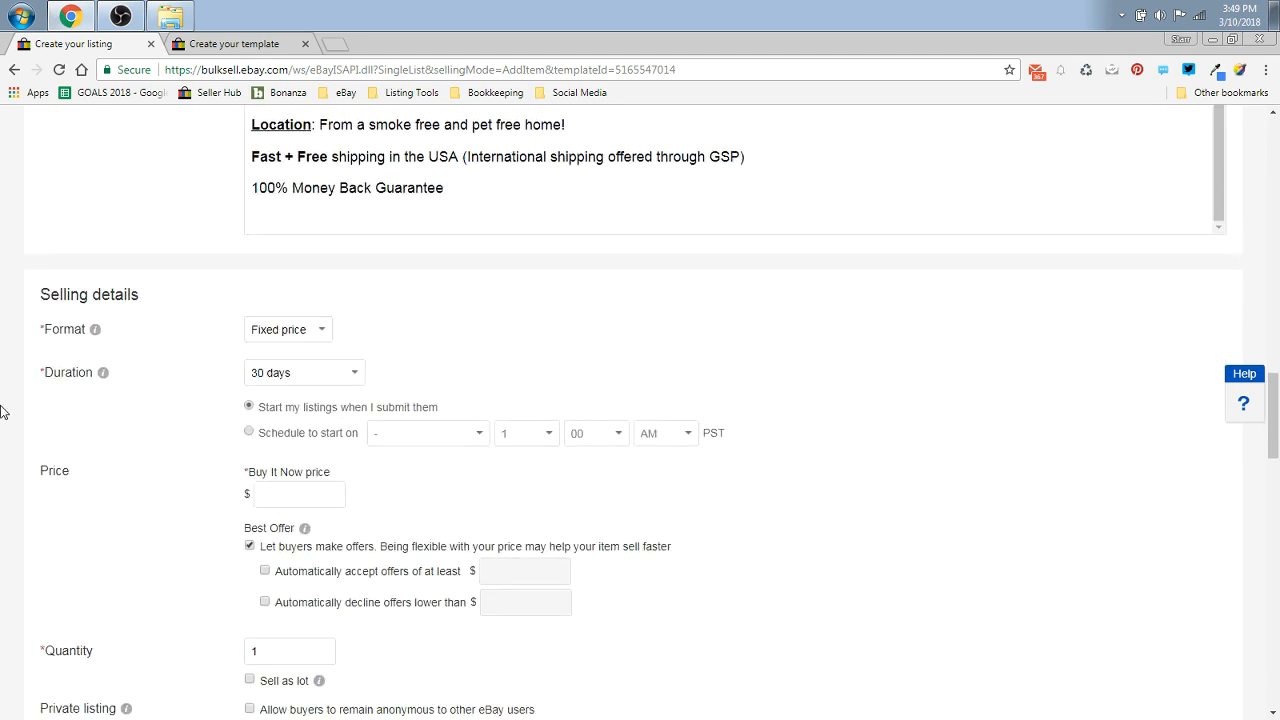
scroll(160, 472, "down", 1)
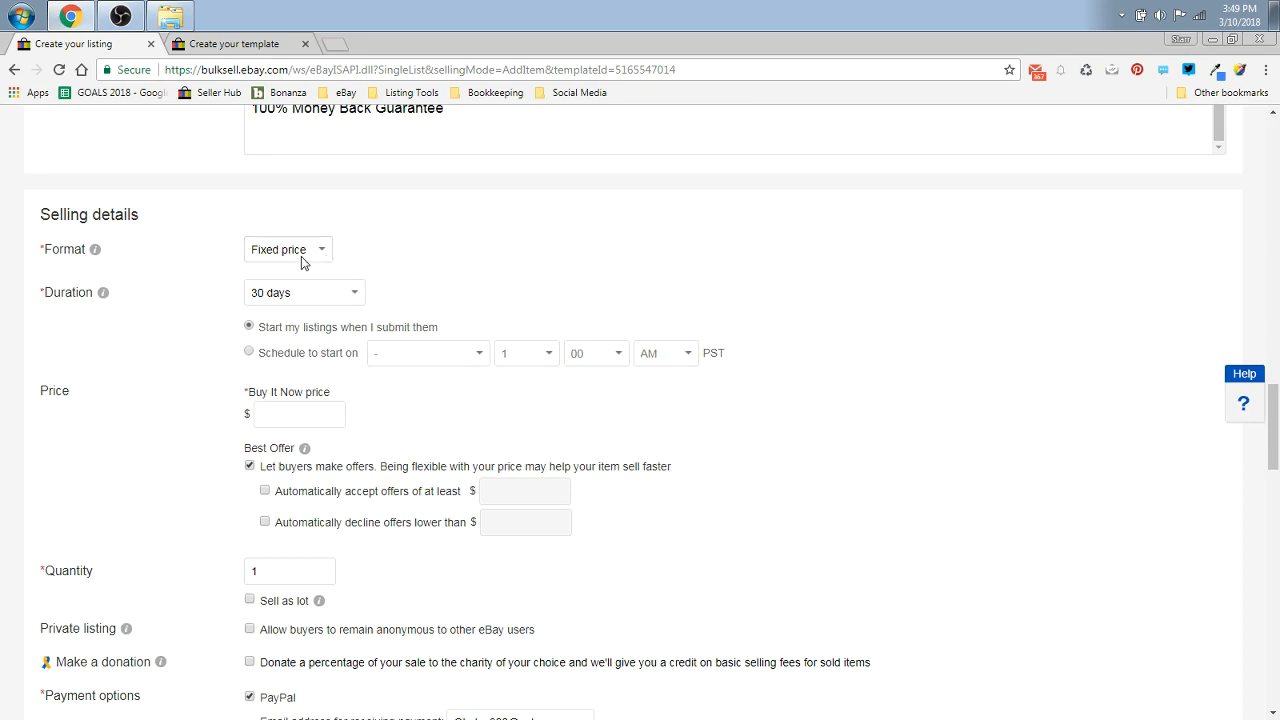
scroll(239, 310, "down", 2)
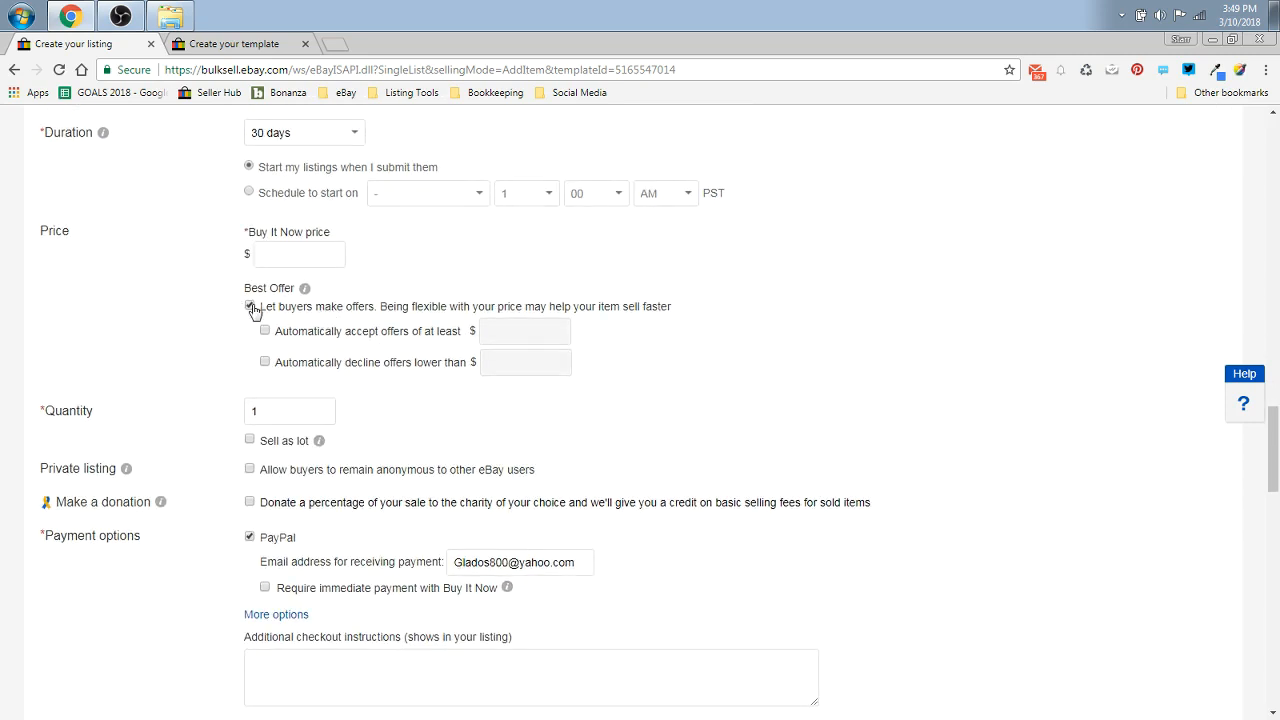
scroll(350, 310, "down", 3)
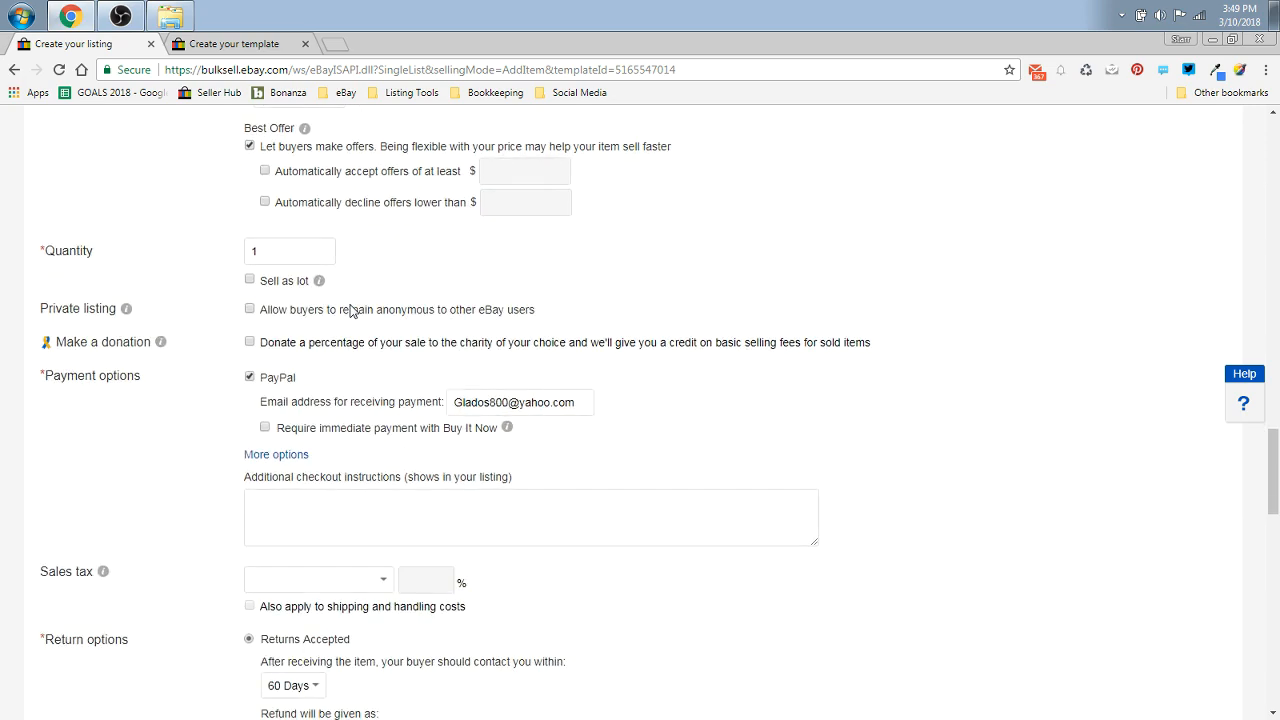
scroll(250, 390, "down", 9)
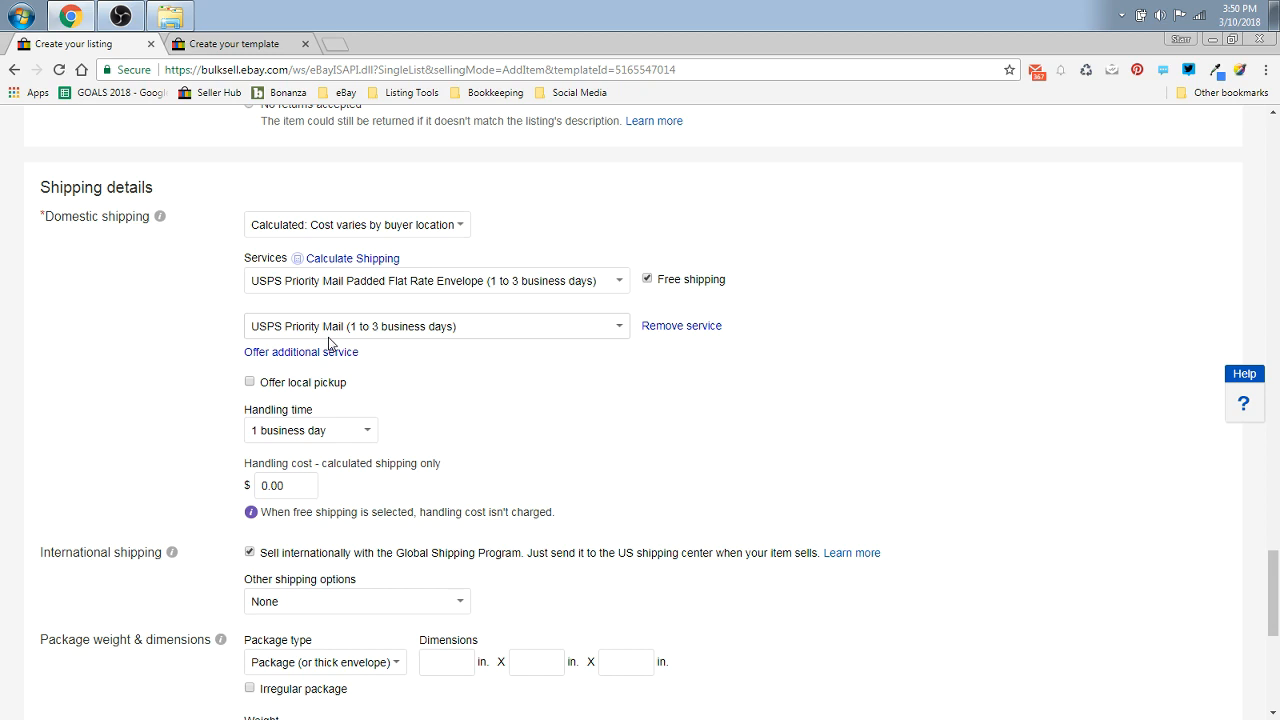
scroll(330, 343, "down", 5)
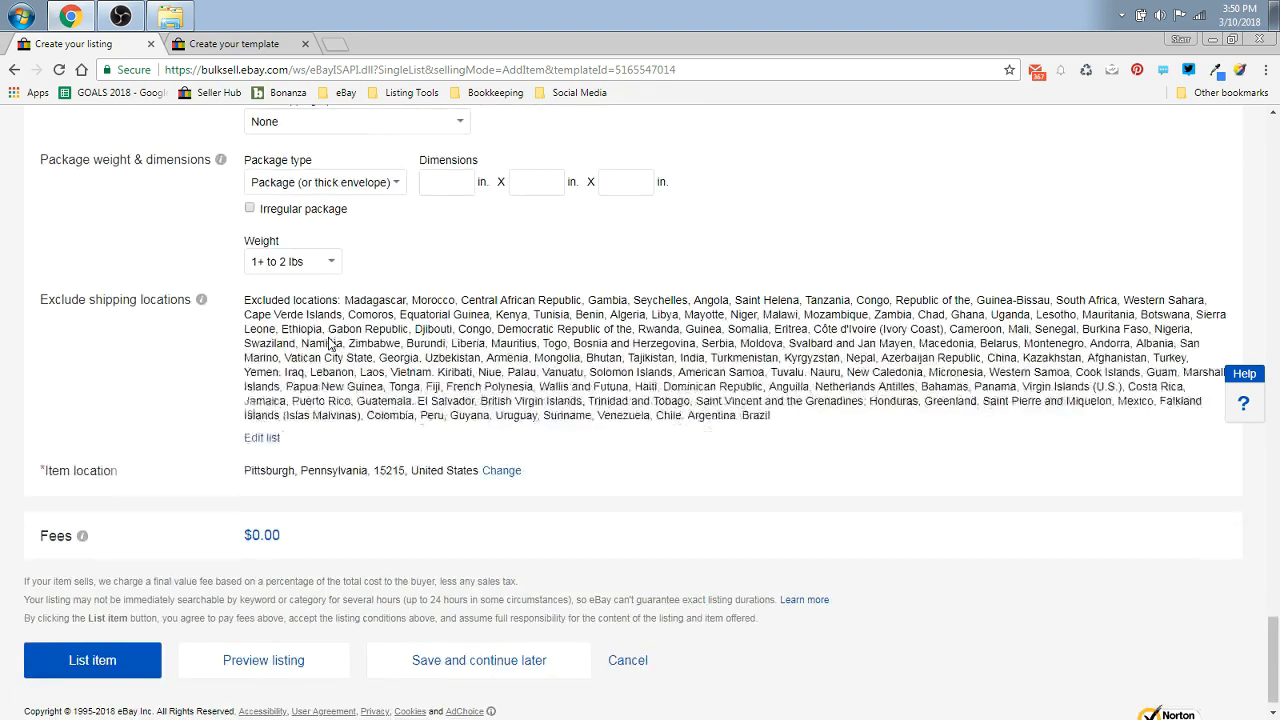